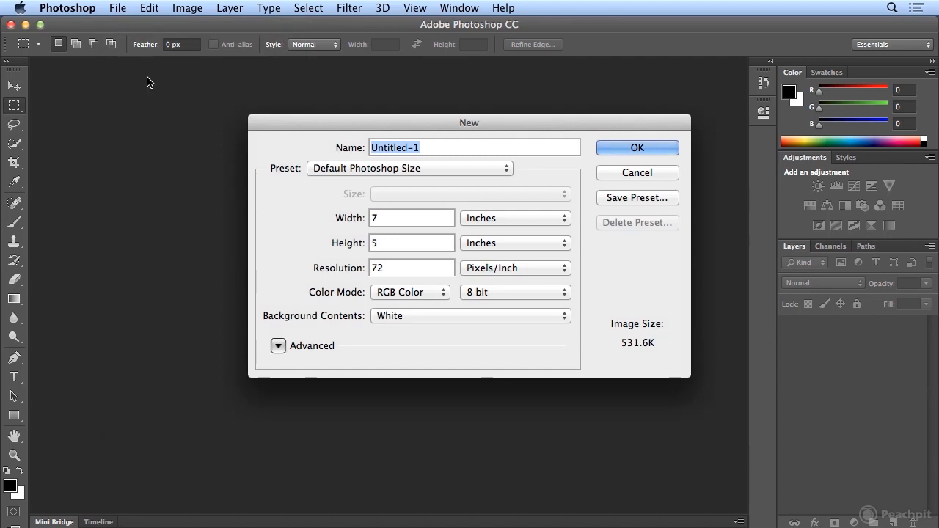
- Create a new document named ipad, 1024 pixels wide and 768 pixels high
text(ipad)
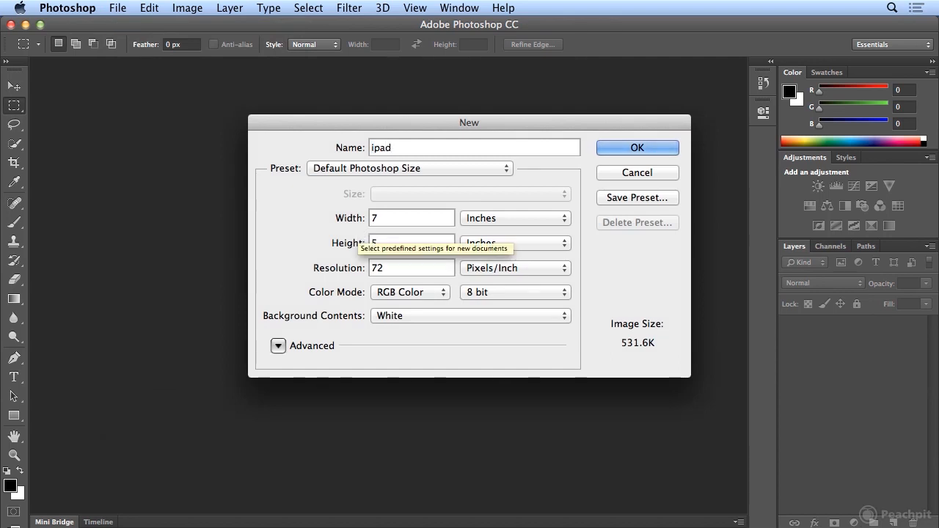
click(515, 219)
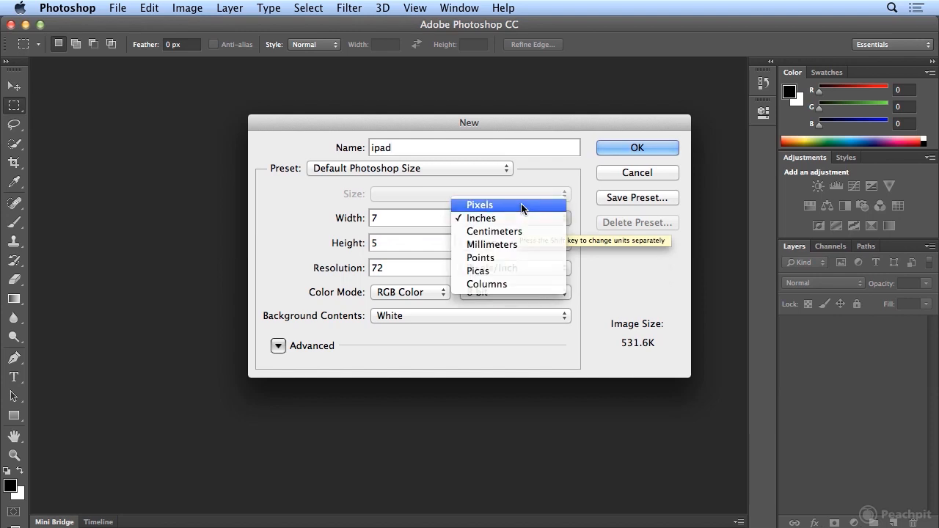
click(524, 205)
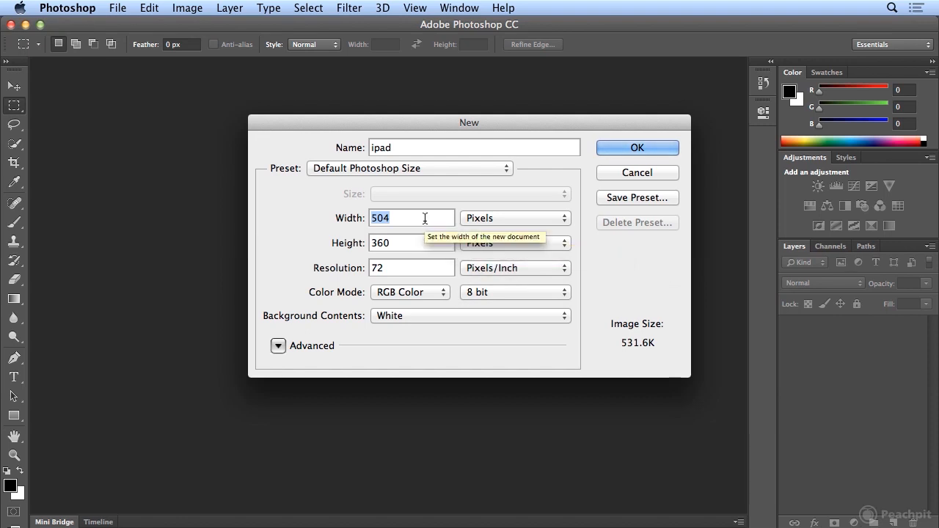
text(1024)
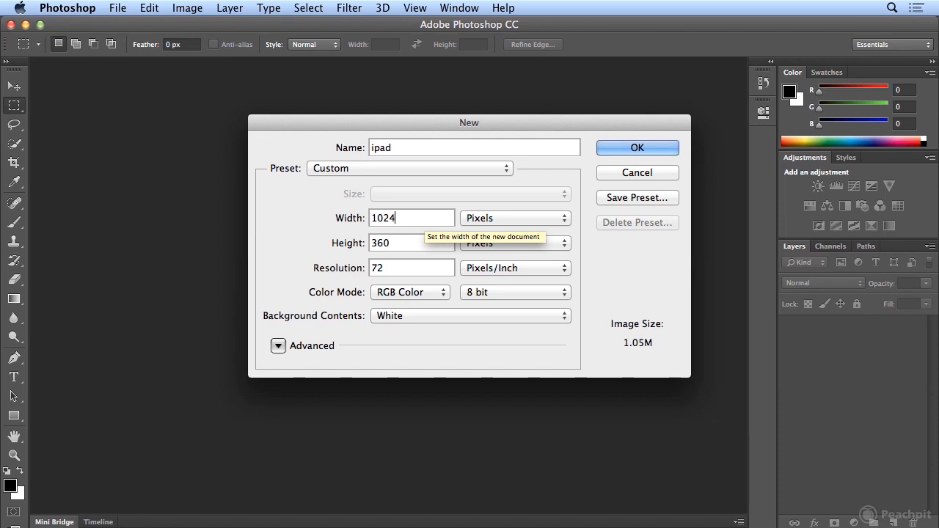
key(Tab)
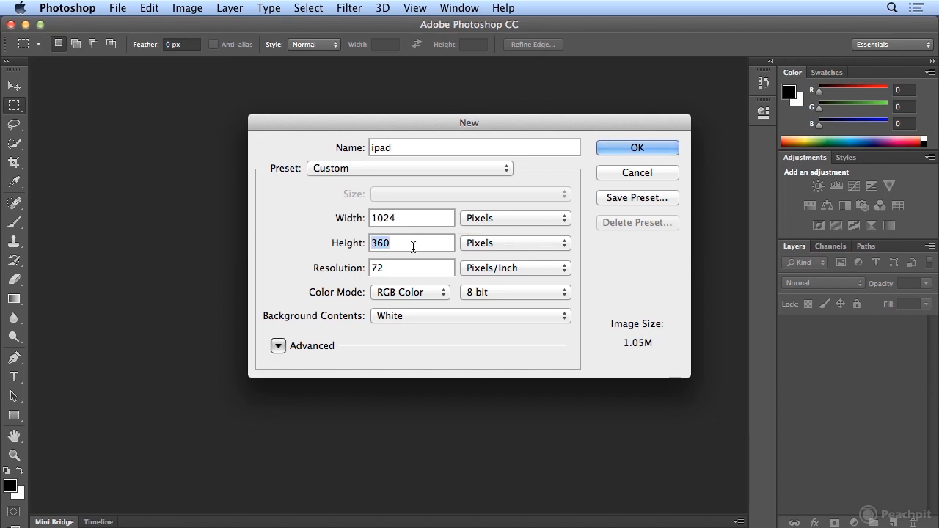
text(768)
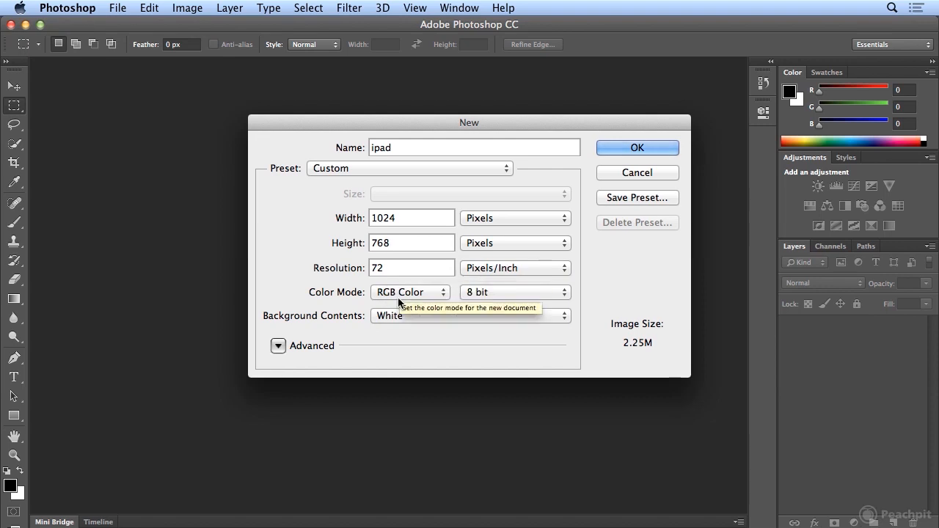
click(619, 150)
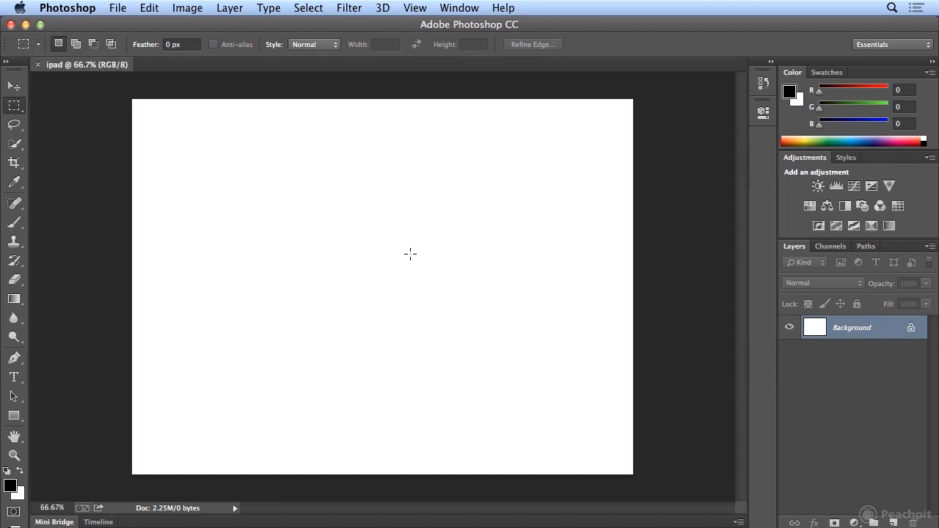
- Paint a straight horizontal black line across the upper part of the canvas with the soft 13 px Brush
click(15, 223)
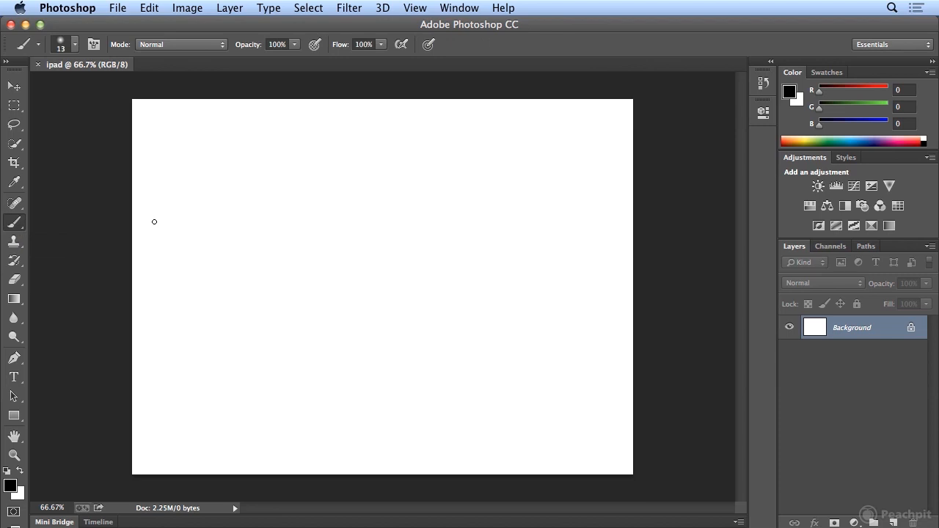
click(76, 45)
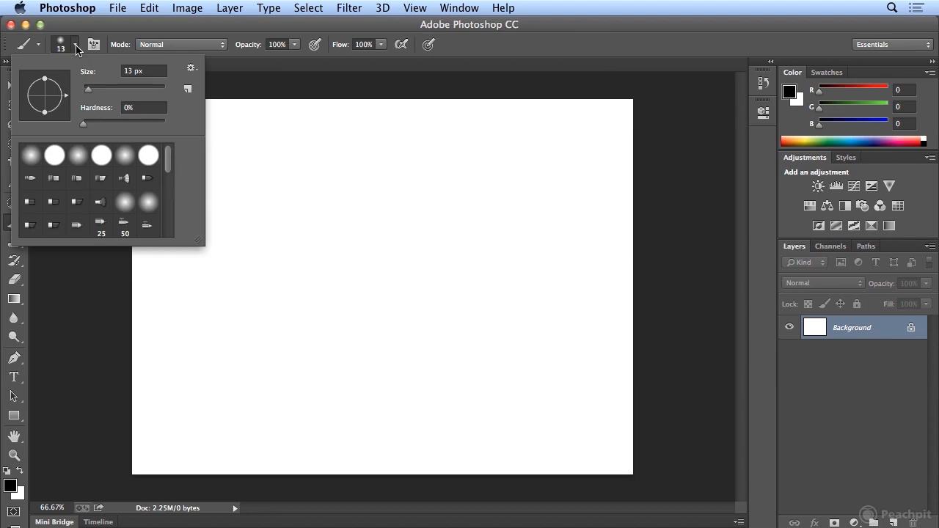
click(76, 46)
drag(190, 170, 521, 169)
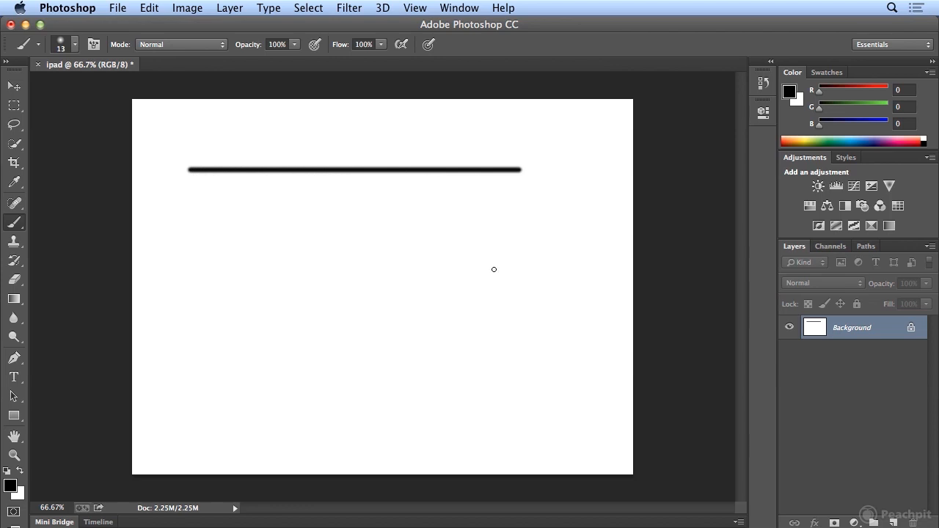
- Set the brush size to 30 px and paint four separate black strokes below the thin line, down to the canvas's lower right
click(74, 45)
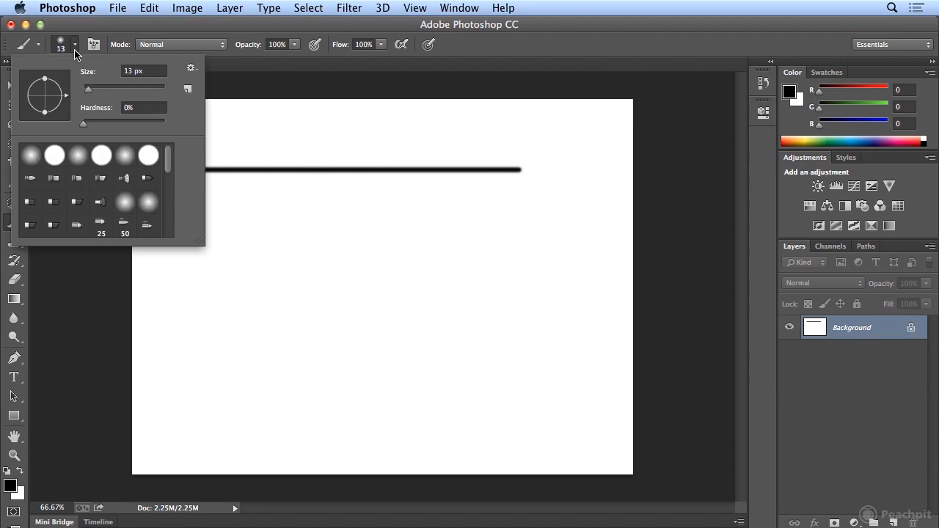
drag(90, 88, 95, 87)
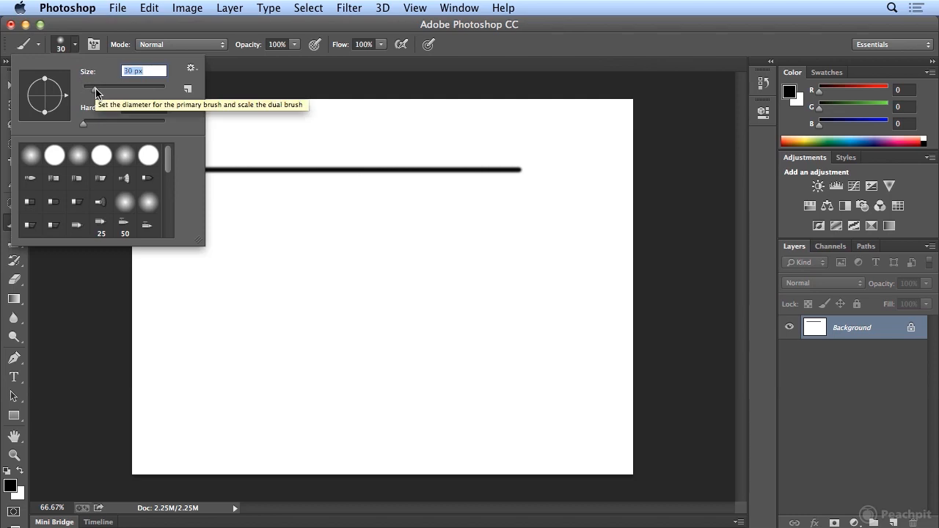
drag(241, 188, 457, 247)
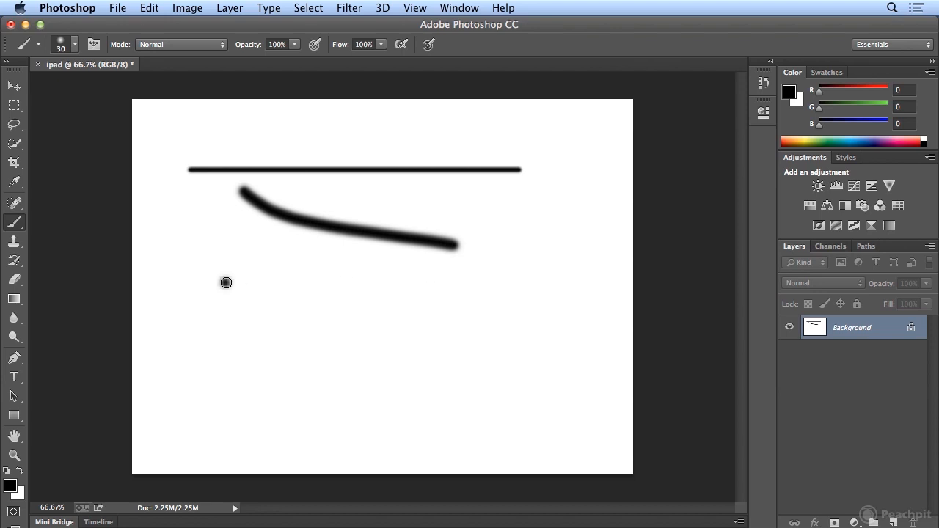
drag(224, 283, 423, 282)
drag(250, 356, 518, 365)
drag(442, 439, 604, 438)
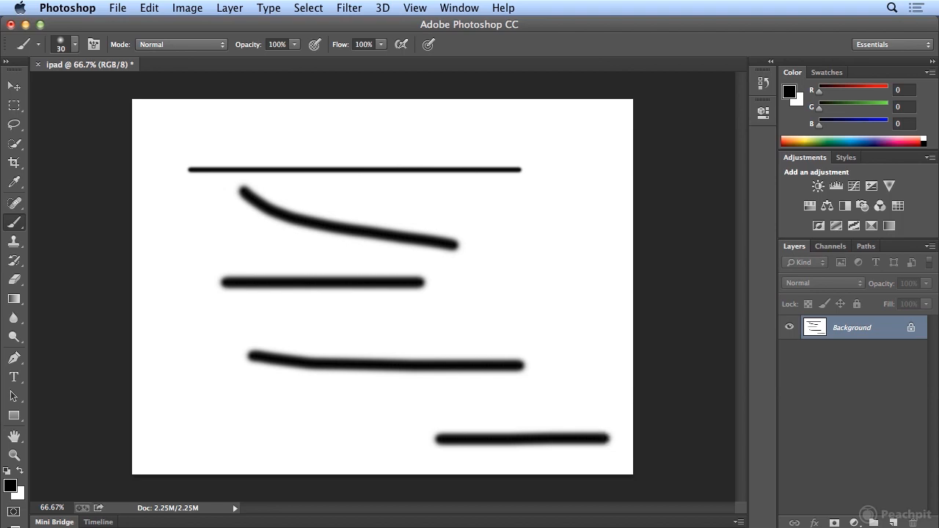
- Undo the last brush stroke at the canvas's lower right and redo it
click(143, 9)
click(143, 27)
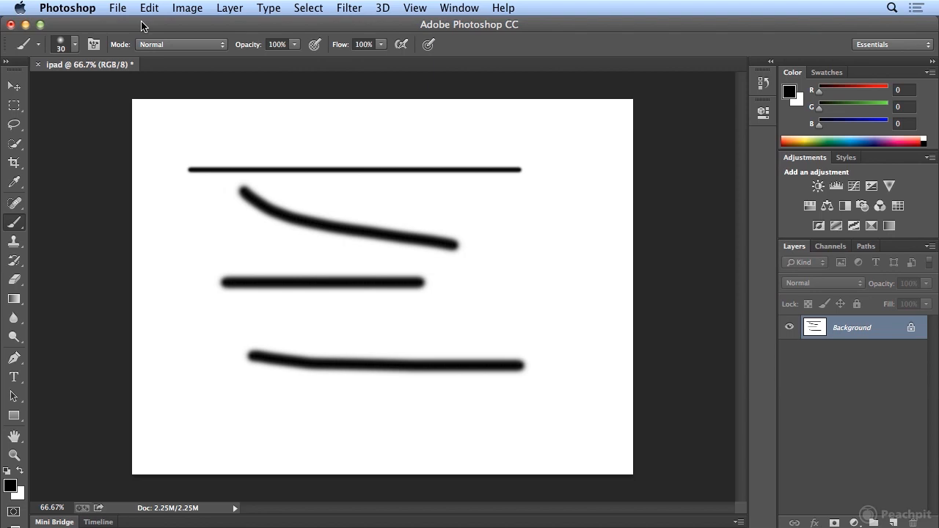
click(148, 8)
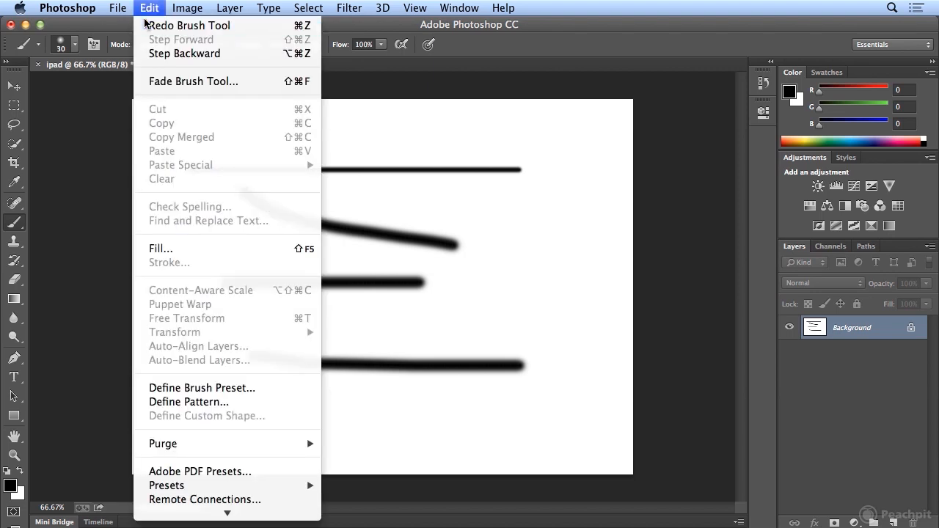
click(144, 26)
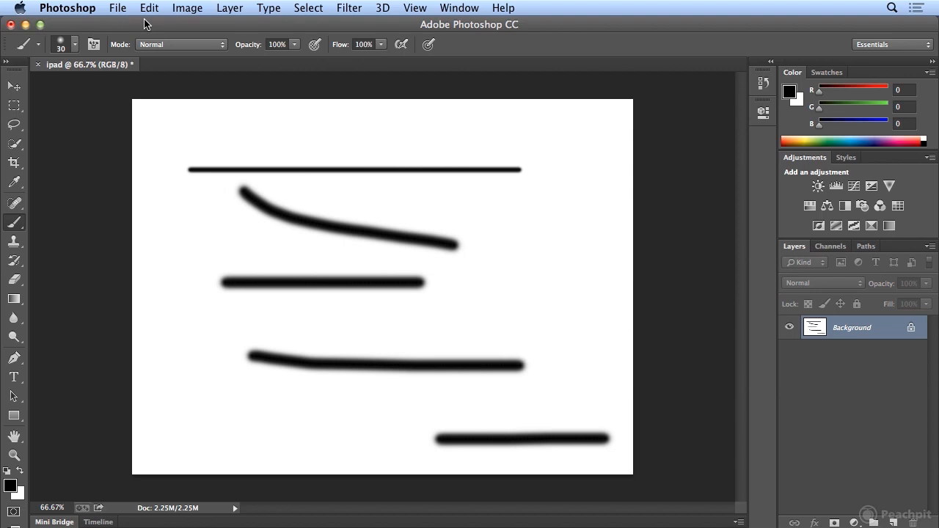
- Step backward through the history one brush stroke at a time, from the last stroke to the blank canvas
click(147, 8)
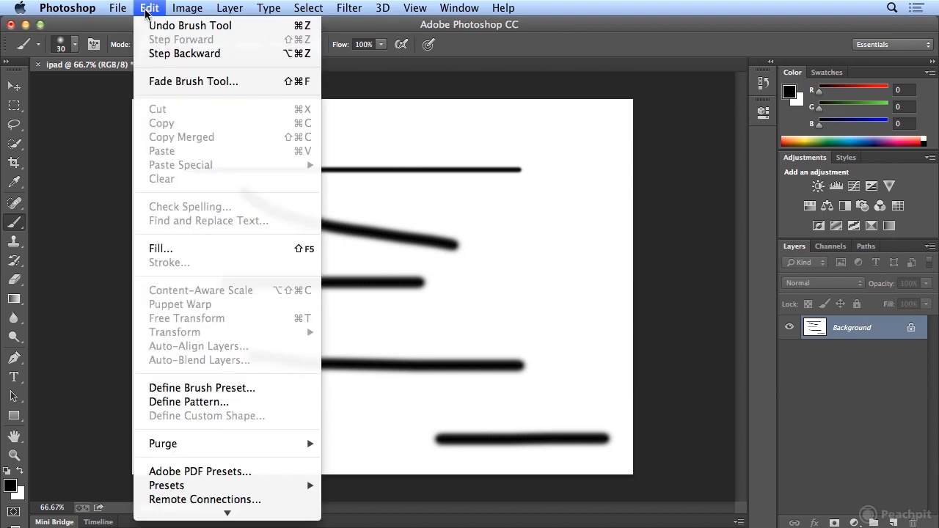
click(147, 53)
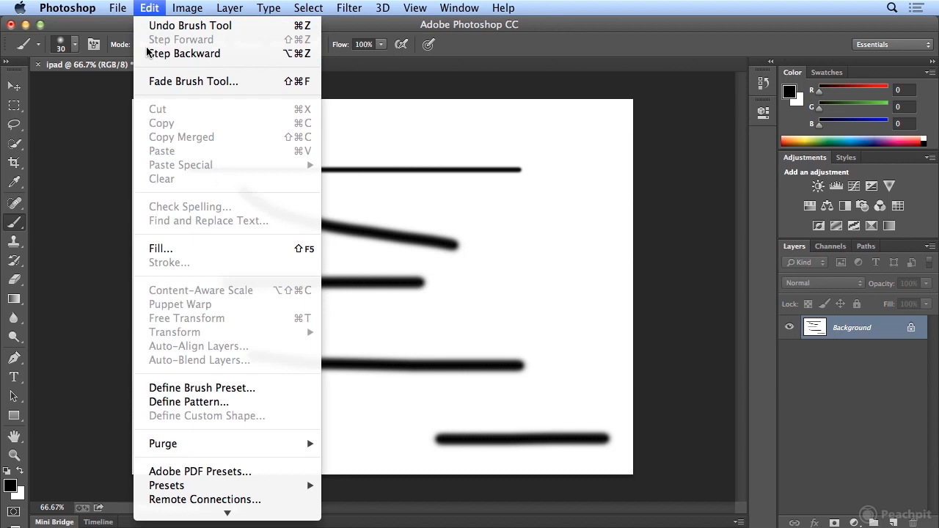
click(150, 9)
click(158, 53)
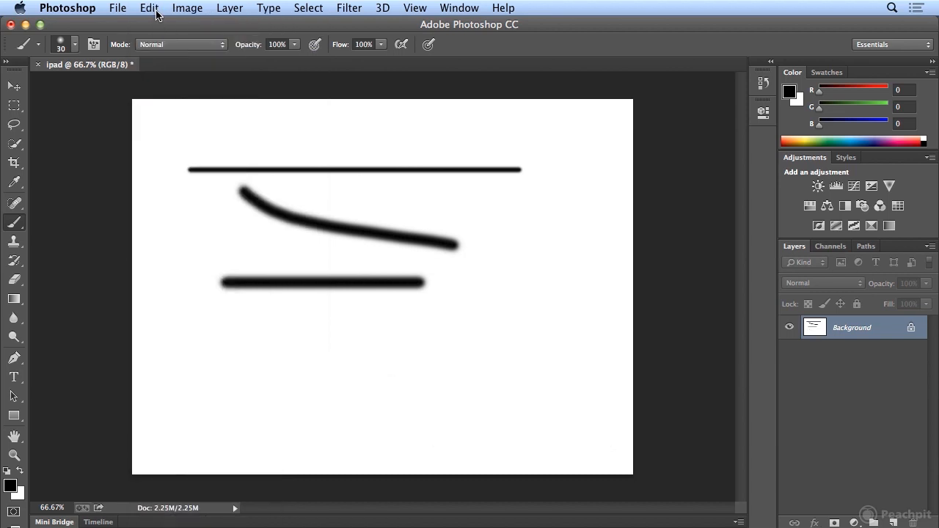
click(150, 9)
click(155, 53)
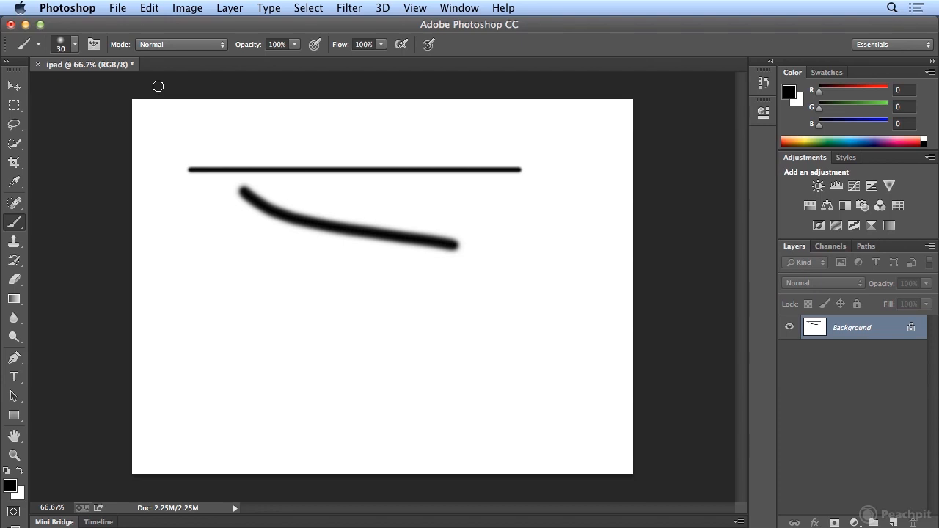
click(150, 8)
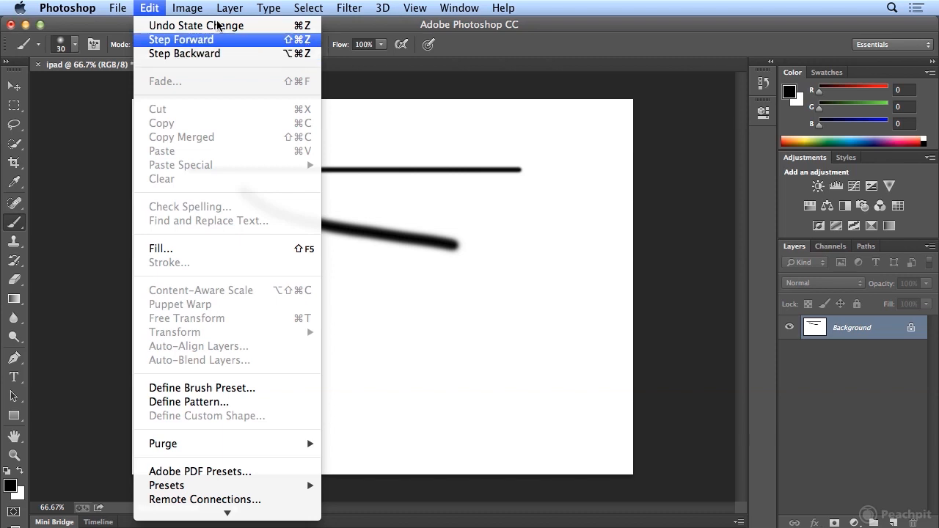
click(157, 7)
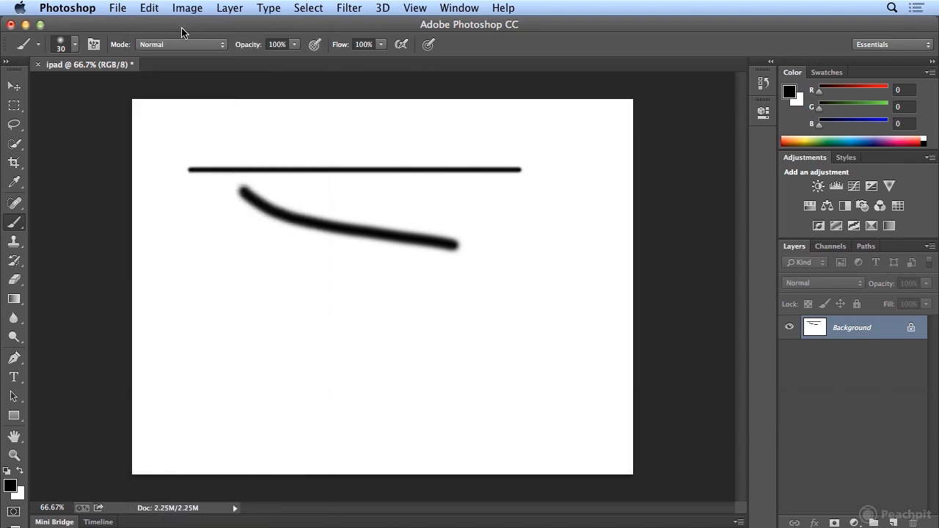
key(super+z)
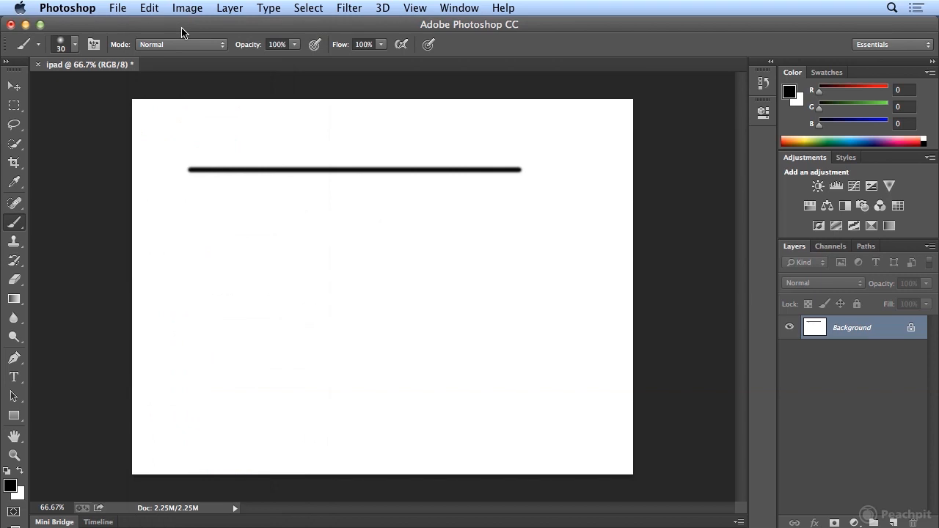
key(super+alt+z)
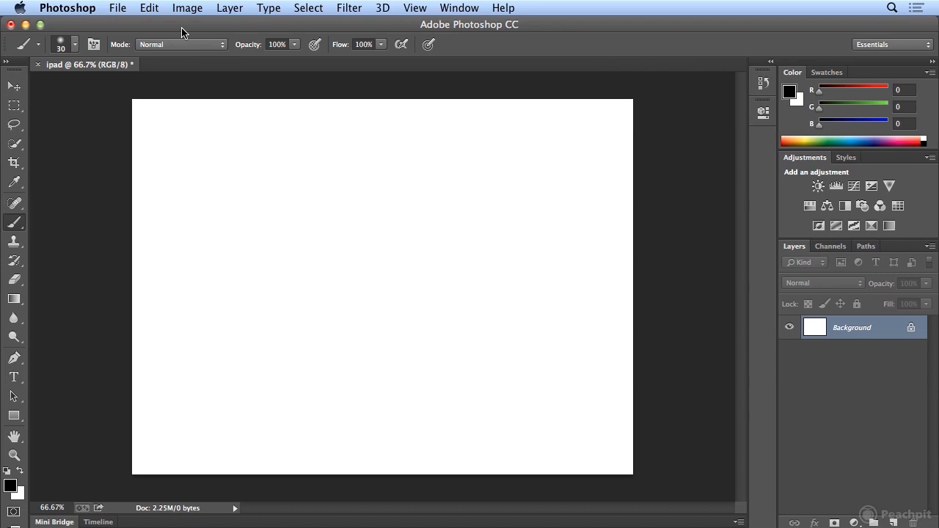
- Step forward through the history one state at a time to restore all five brush strokes
click(150, 9)
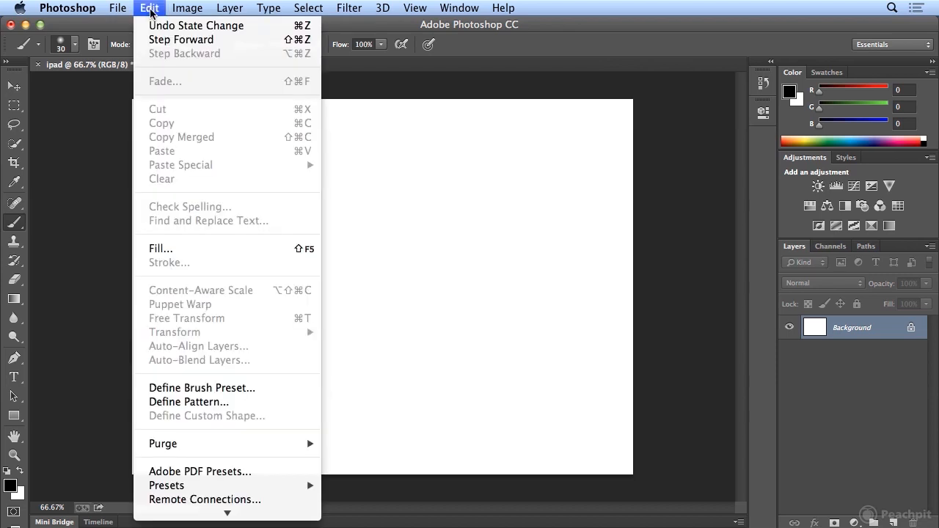
click(162, 39)
click(152, 13)
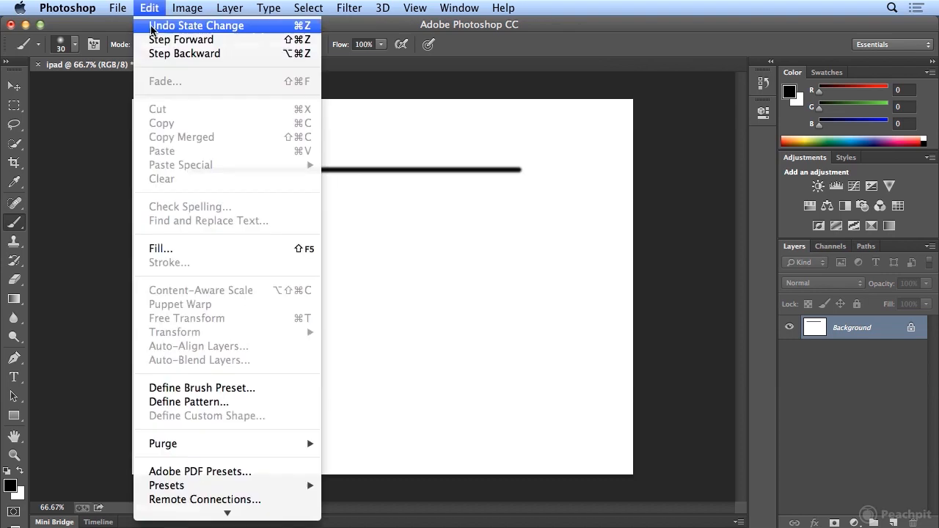
click(154, 39)
click(152, 9)
click(153, 39)
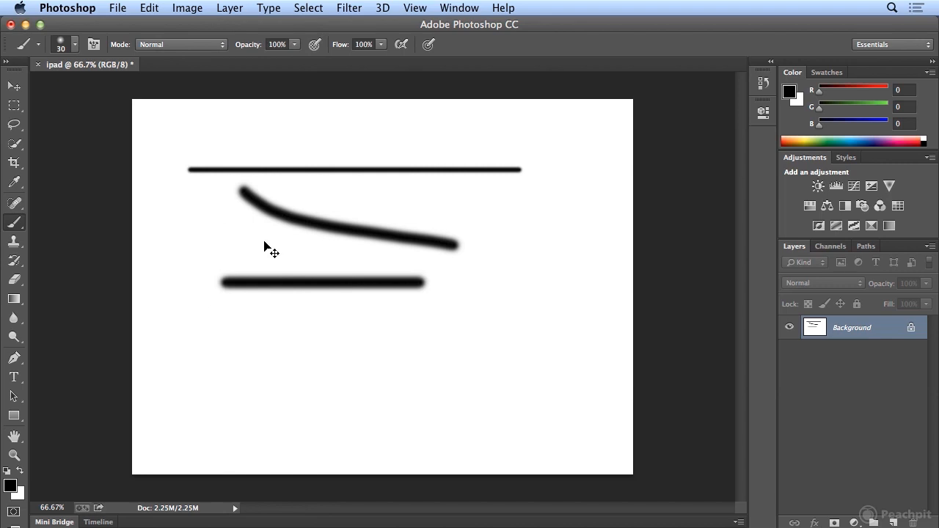
key(shift+super+z)
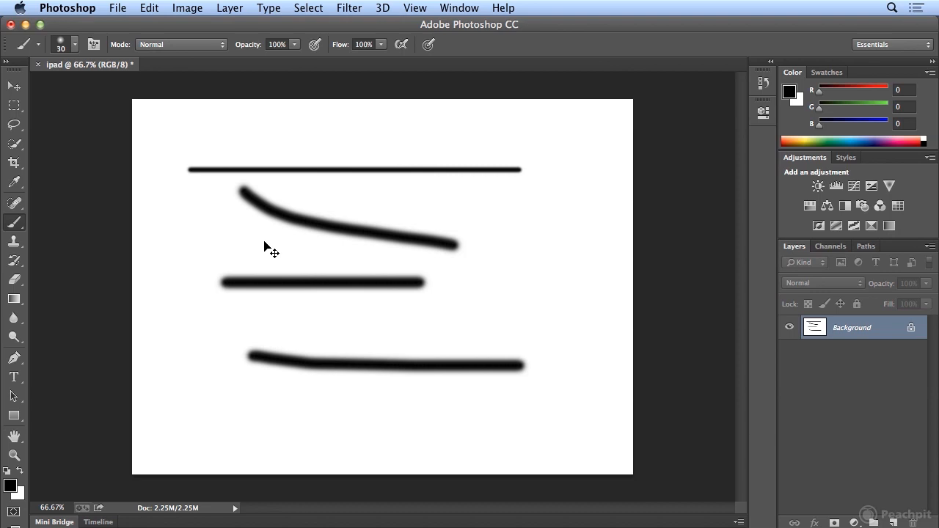
key(shift+super+z)
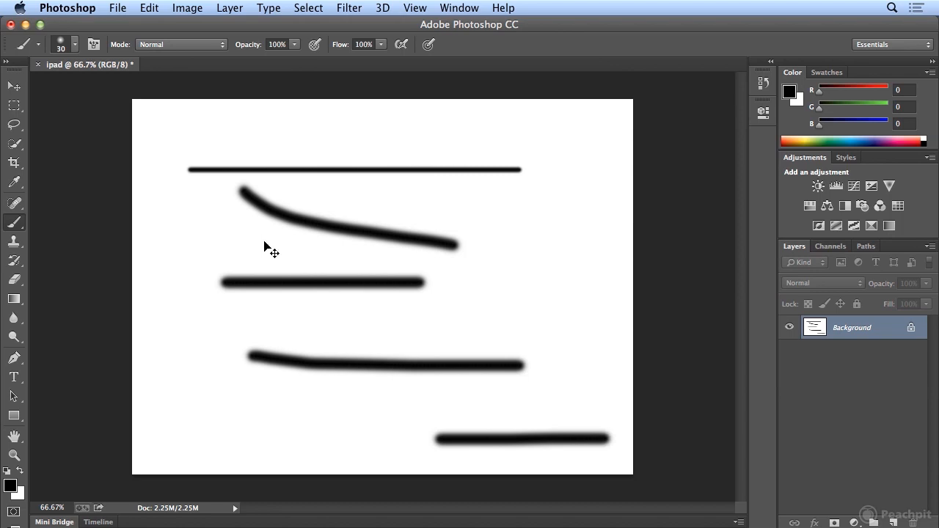
- Undo the lower-right stroke and keep stepping backward until every brush stroke is removed
key(super+z)
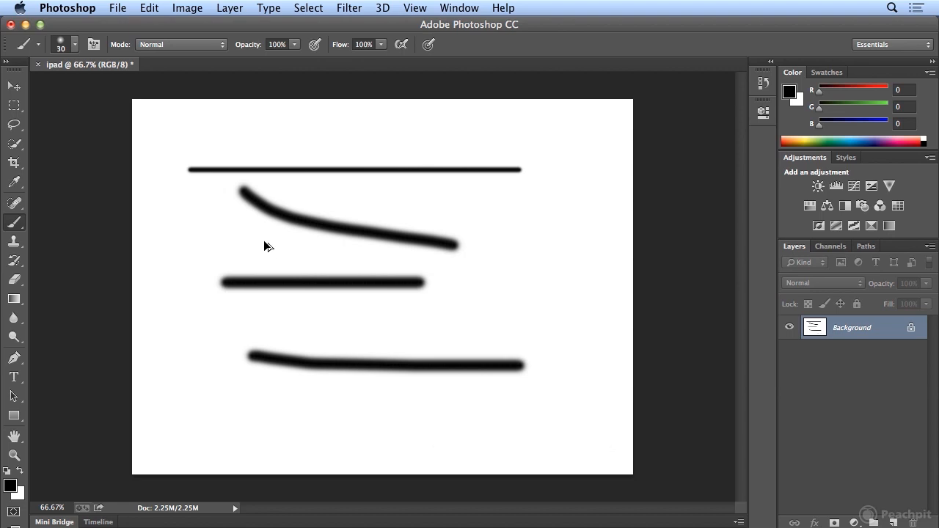
key(alt+super+z)
key(alt+super+z)
key(alt+super+z)
key(alt+super+z)
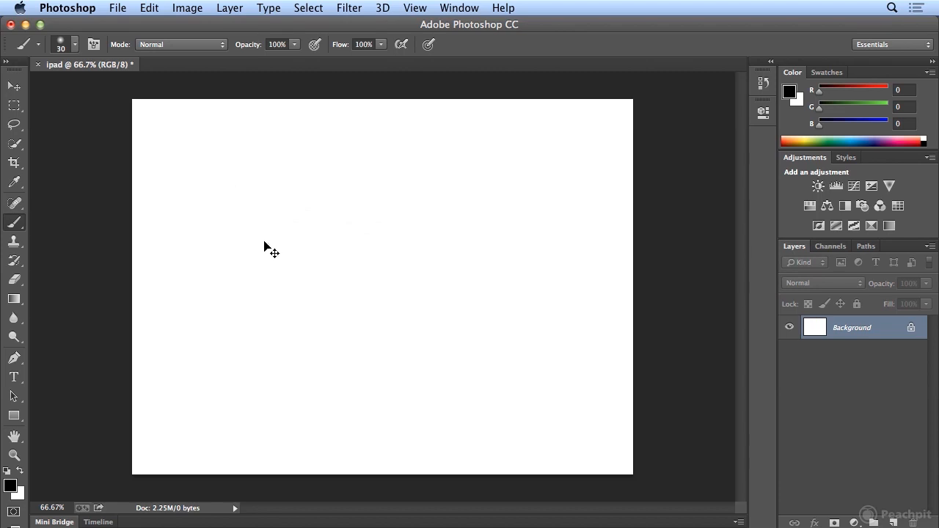
- Step forward from the blank canvas in quick succession to bring back the thin line and the four thick strokes
key(shift+super+z)
key(shift+super+z)
key(shift+super+z)
key(shift+super+z)
key(shift+super+z)
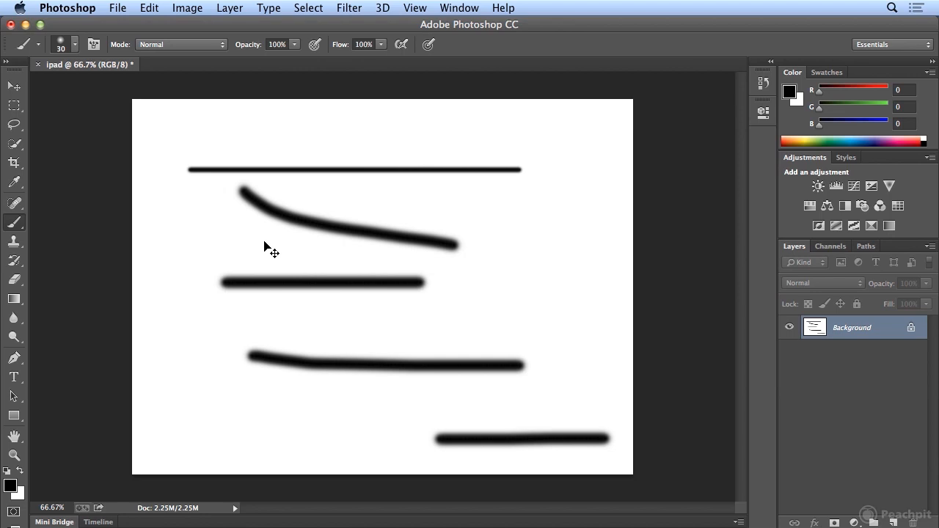
- Step backward through all five brush strokes again to return to the blank white canvas
key(super+alt+z)
key(super+alt+z)
key(super+alt+z)
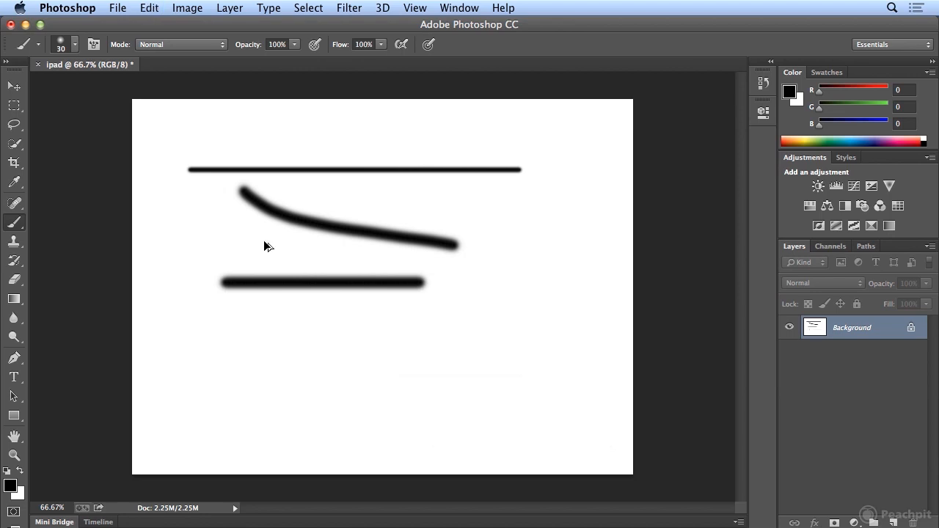
key(super+alt+z)
key(super+alt+z)
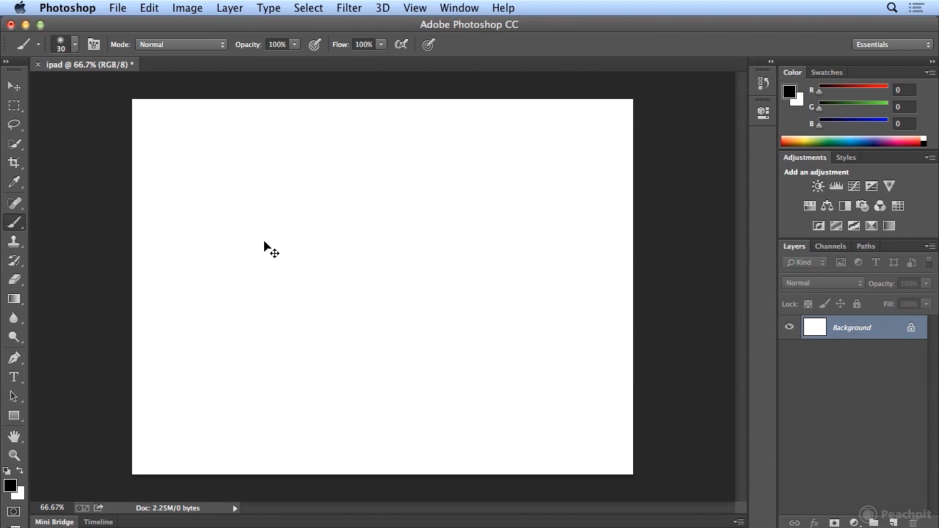
- Step forward from the blank canvas to bring back all five brush strokes
key(super+shift+z)
key(super+shift+z)
key(super+shift+z)
key(super+shift+z)
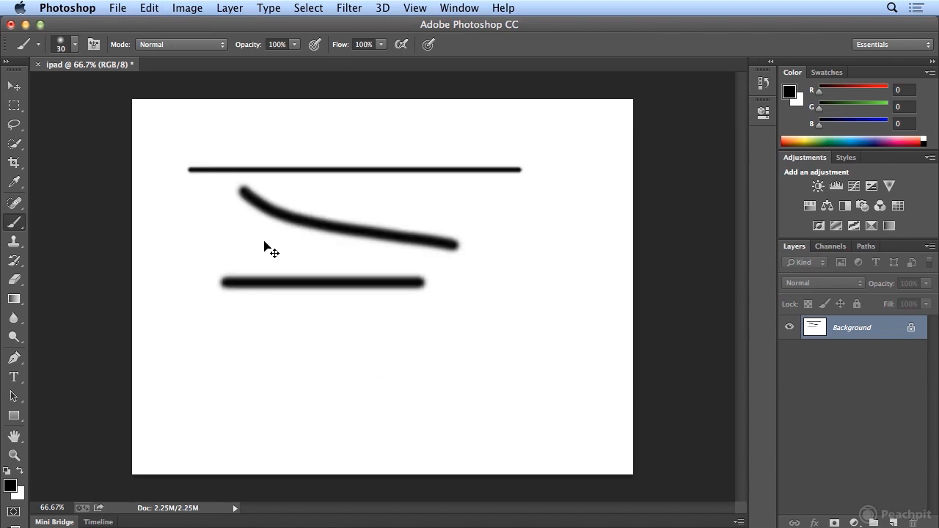
key(super+shift+z)
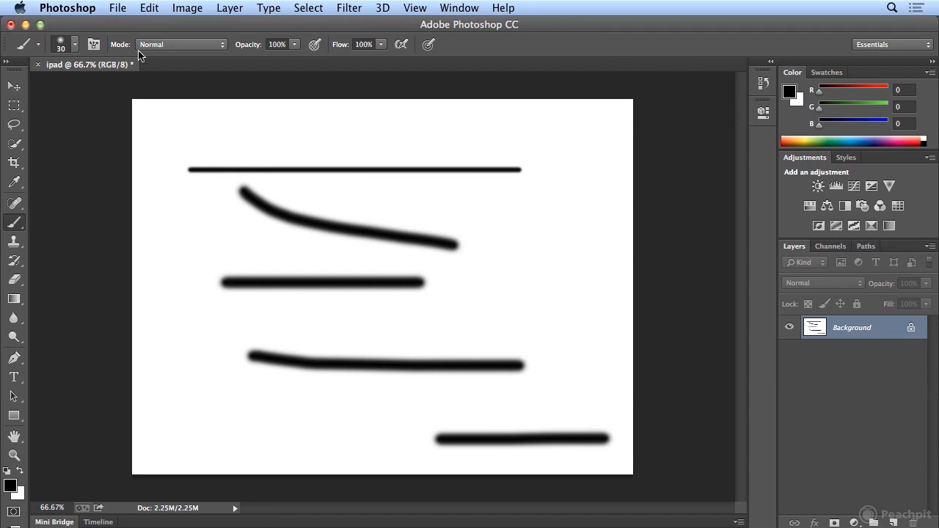
- Set the number of history states to 40 in the Performance preferences
click(150, 7)
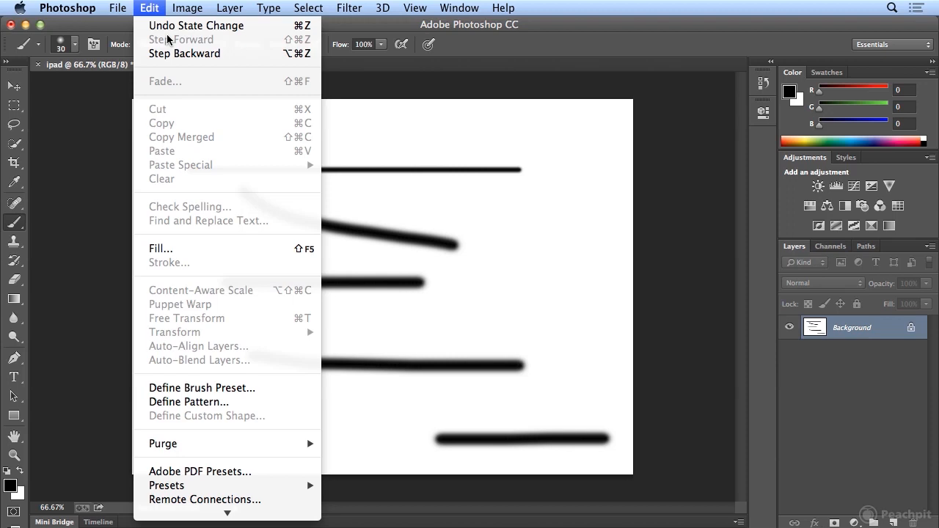
mouse_move(228, 513)
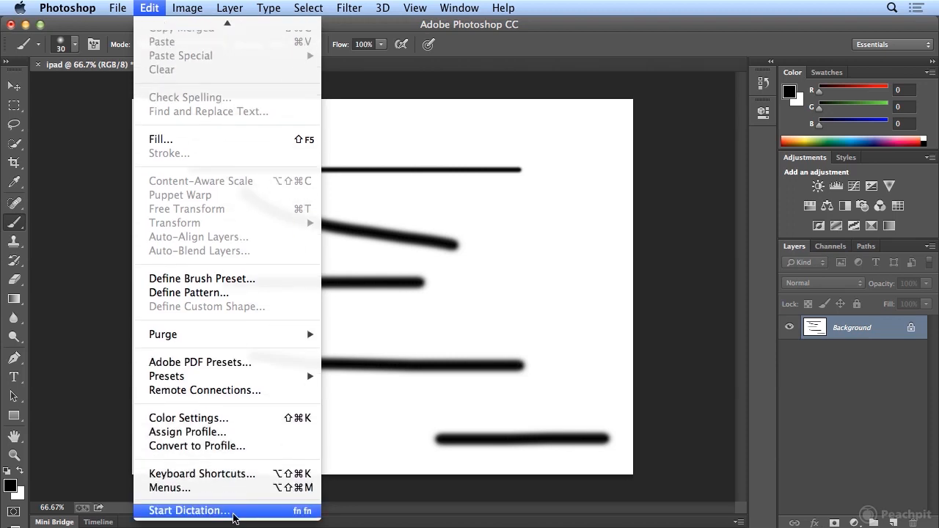
mouse_move(58, 9)
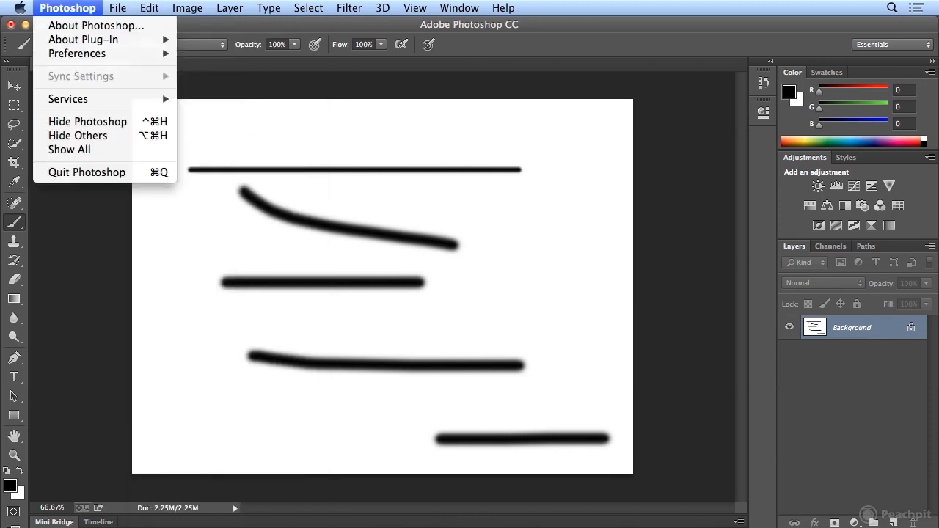
mouse_move(57, 55)
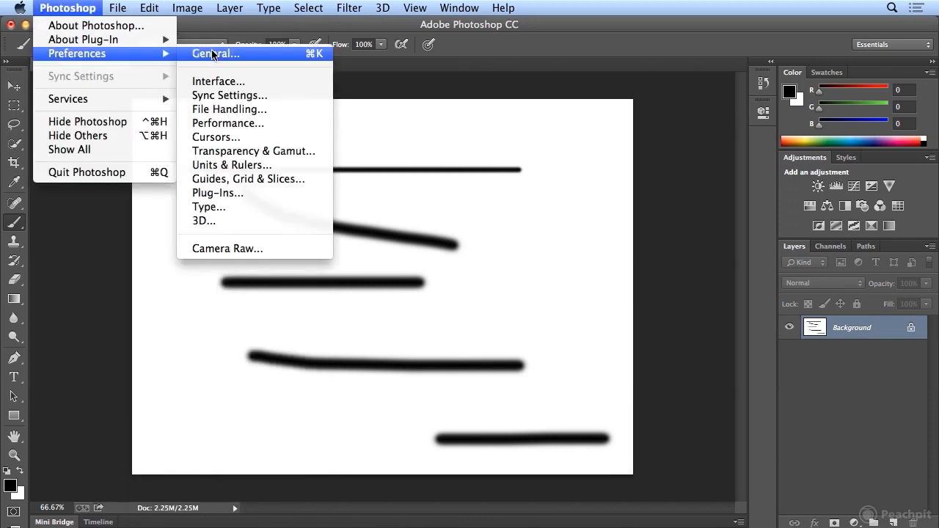
click(210, 123)
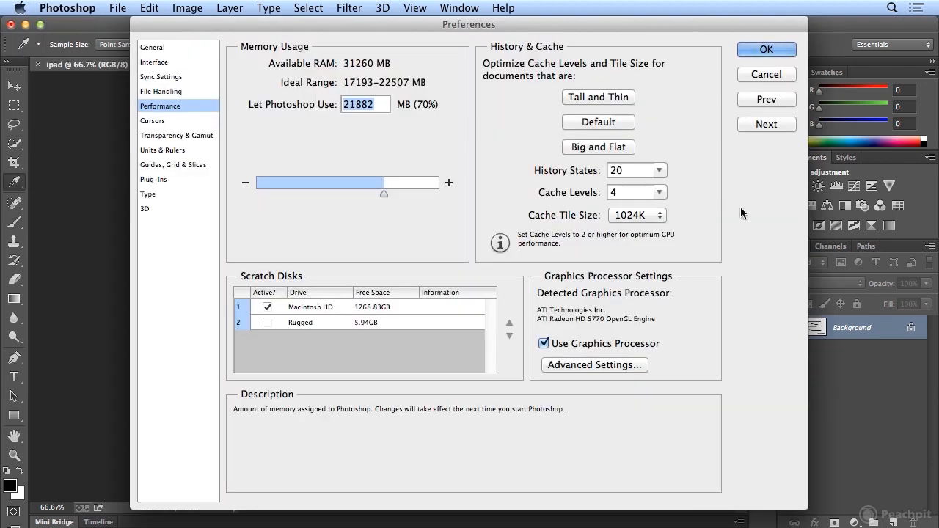
double_click(615, 171)
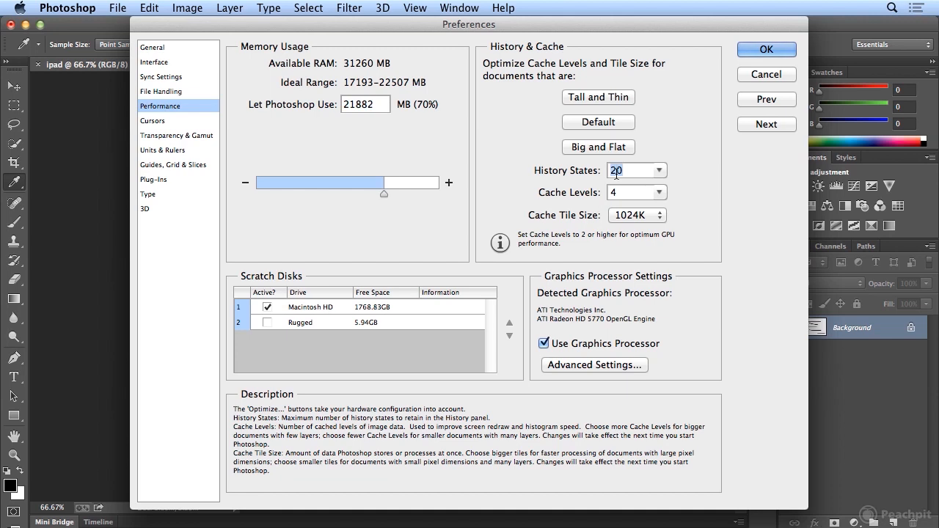
text(40)
click(774, 49)
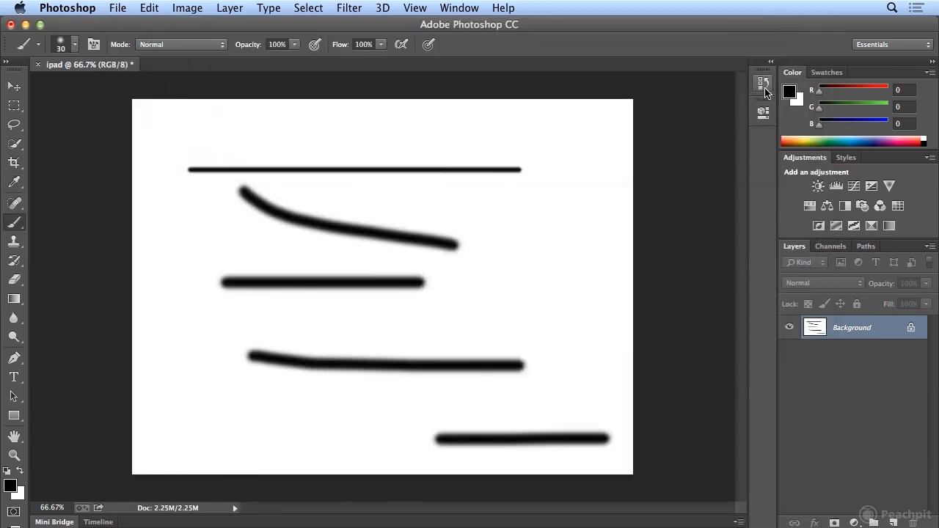
- Show the History panel and lengthen it to fit the full list of states
click(767, 88)
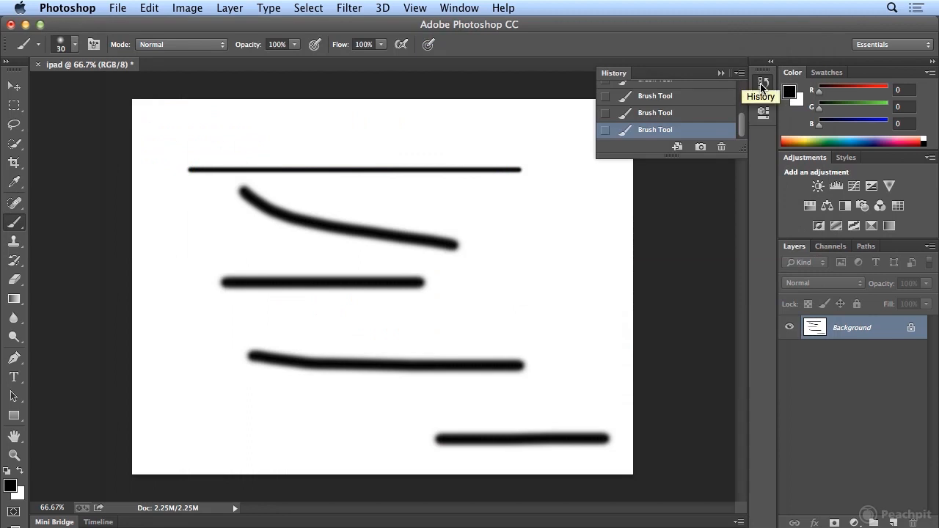
click(762, 87)
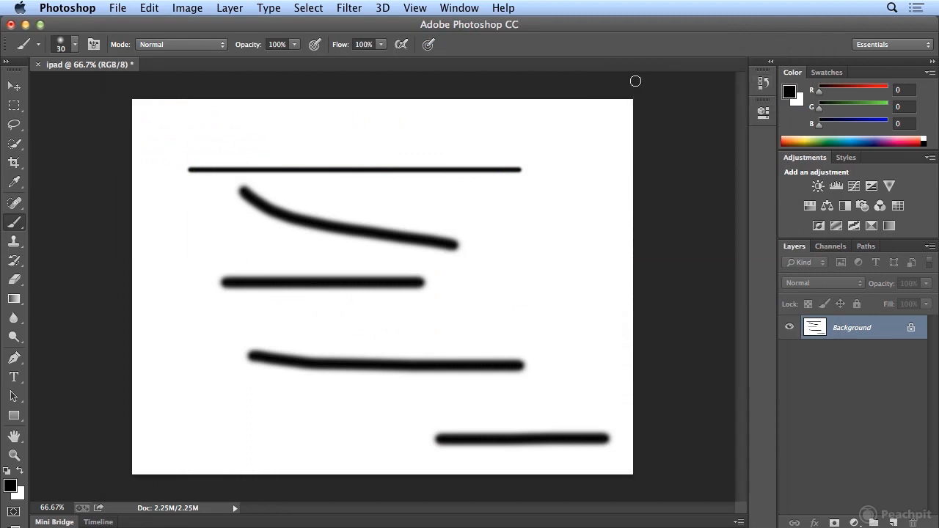
click(462, 8)
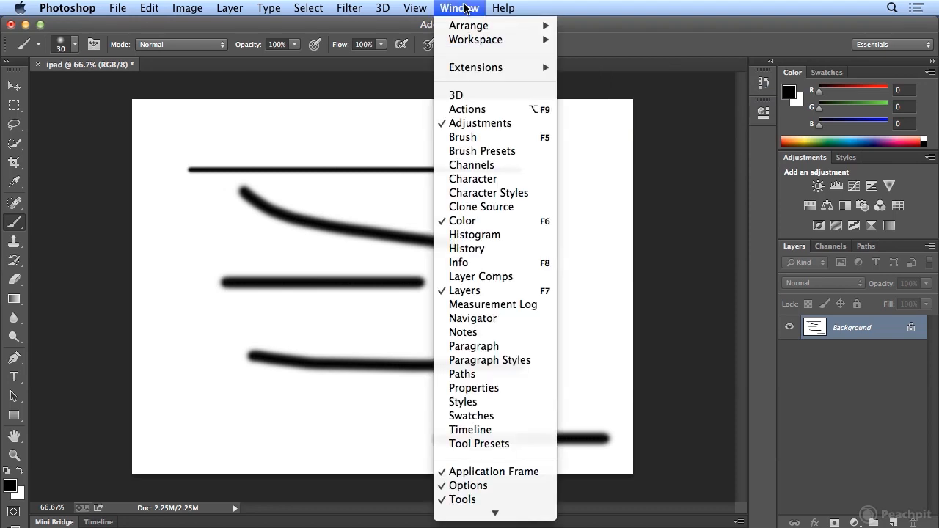
click(462, 249)
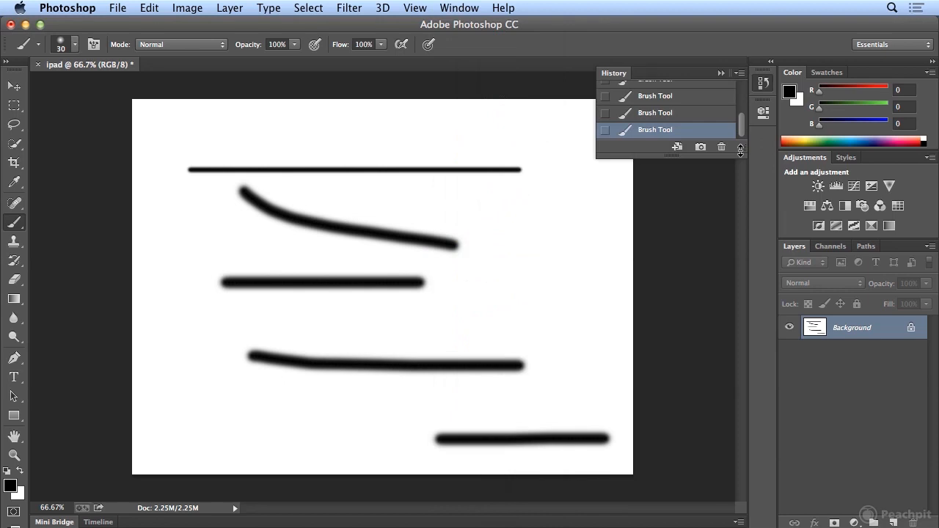
drag(740, 149, 737, 367)
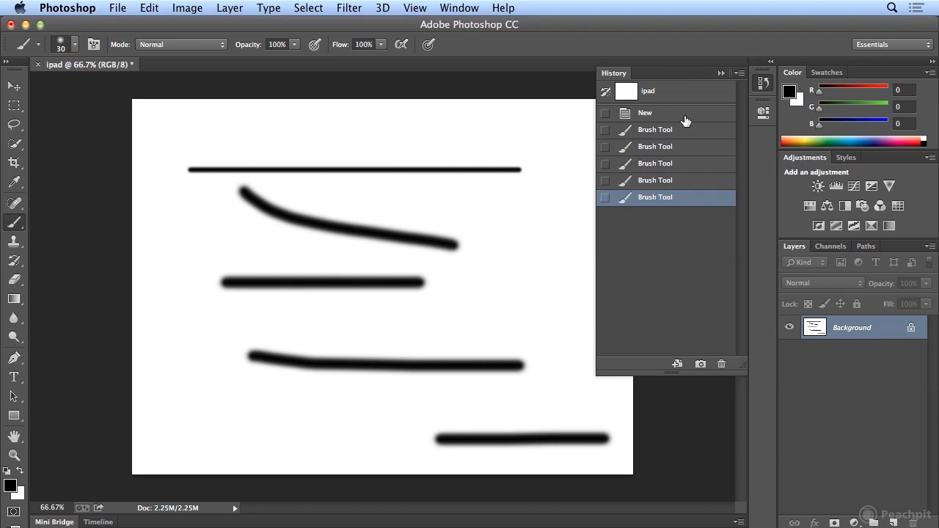
- Jump back in the history to the third brush stroke and the first one, and return to the latest brush stroke
click(681, 169)
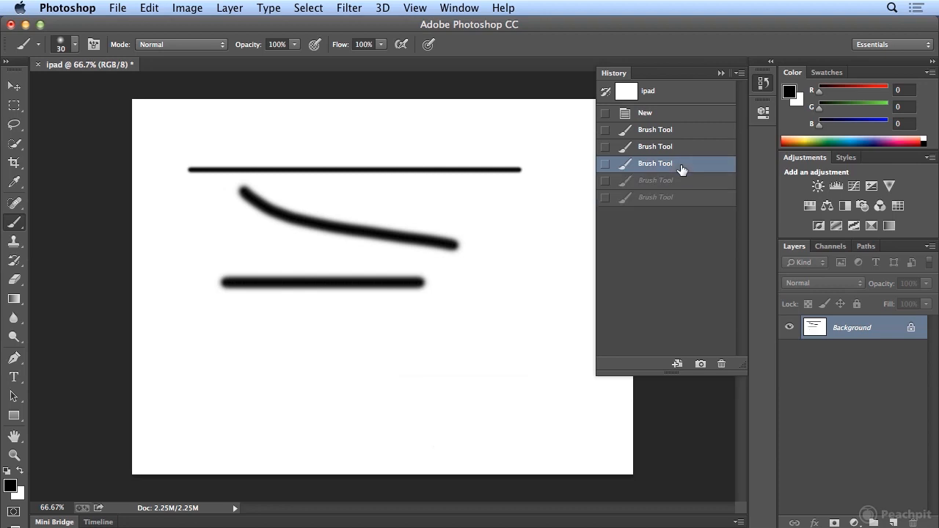
click(669, 131)
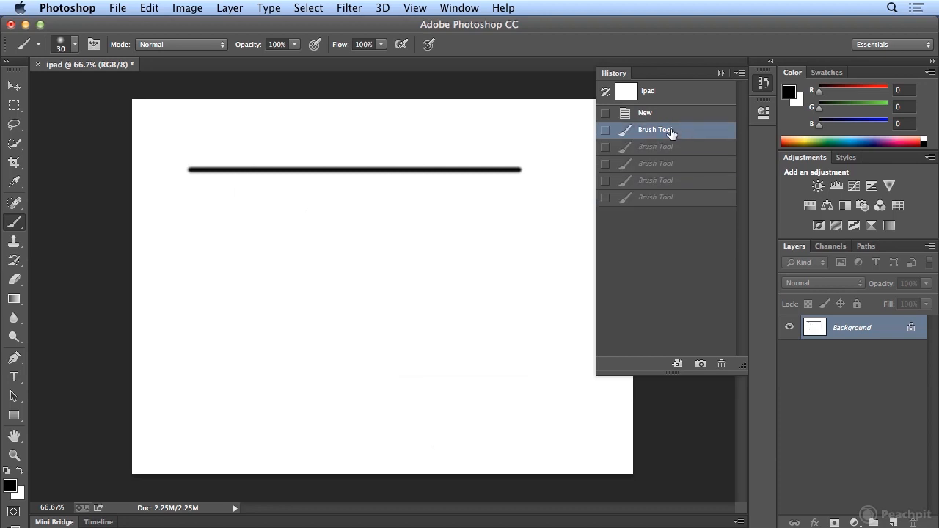
click(650, 199)
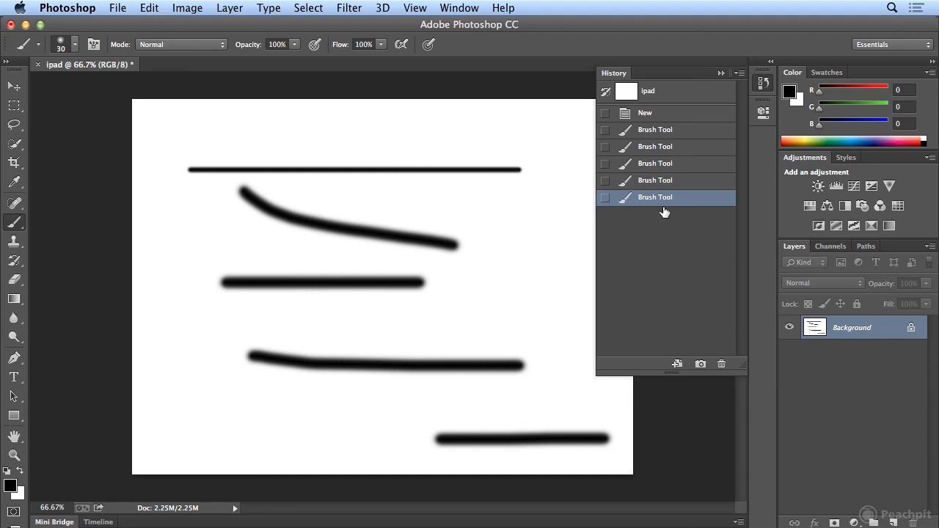
- Erase a winding path through the upper four strokes with the Eraser, and dodge part of the middle horizontal stroke
click(13, 281)
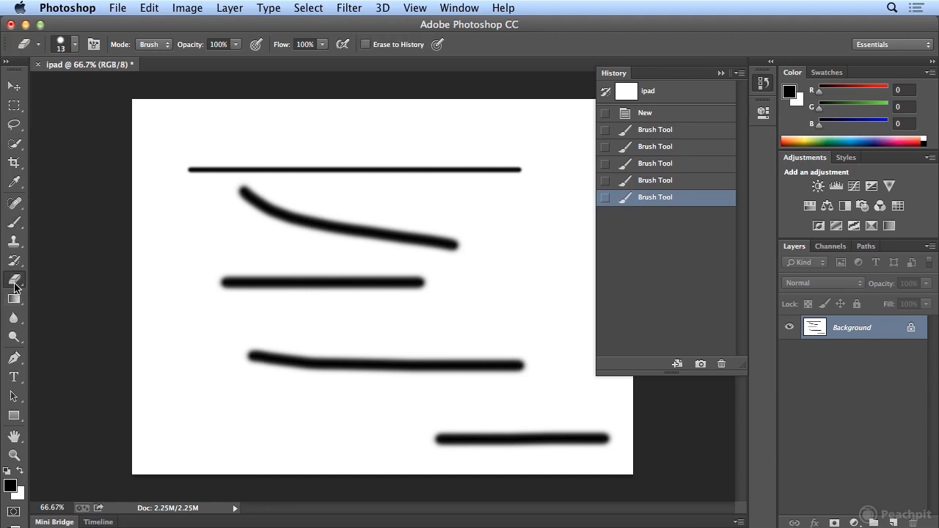
mouse_move(319, 167)
mouse_down()
mouse_move(372, 283)
mouse_move(334, 383)
mouse_up()
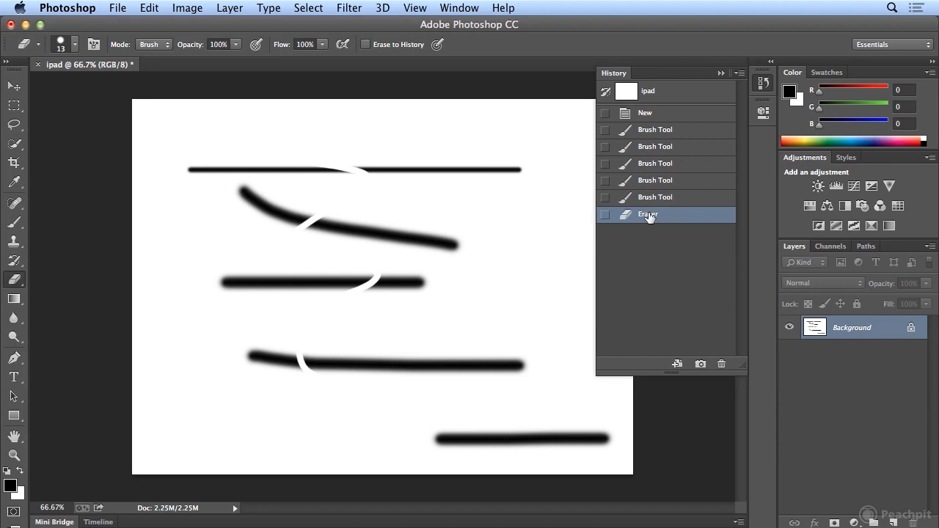
click(19, 340)
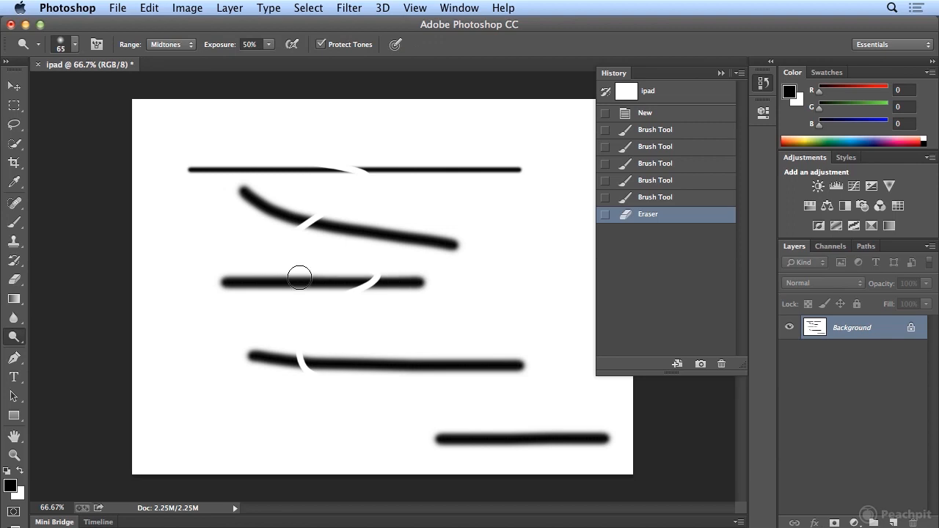
drag(433, 277, 361, 279)
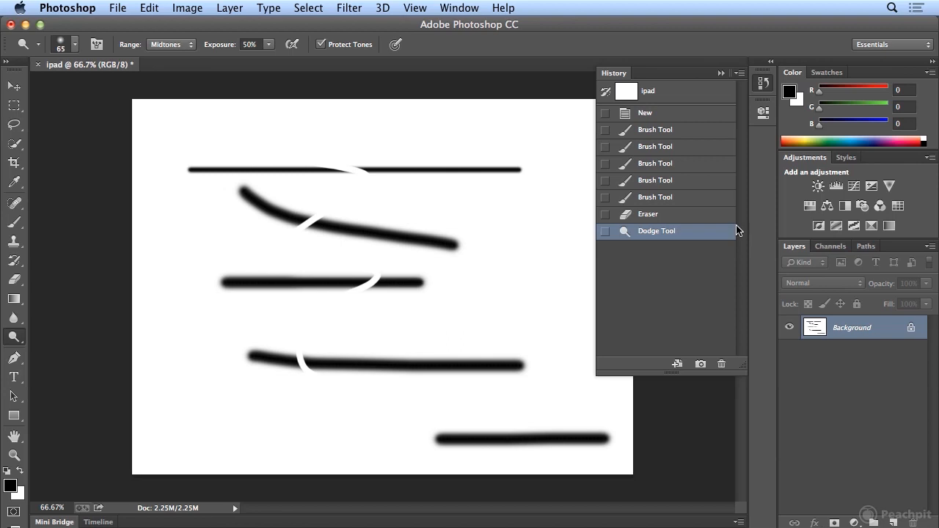
- Revert the document to its initial New state in the history
click(668, 115)
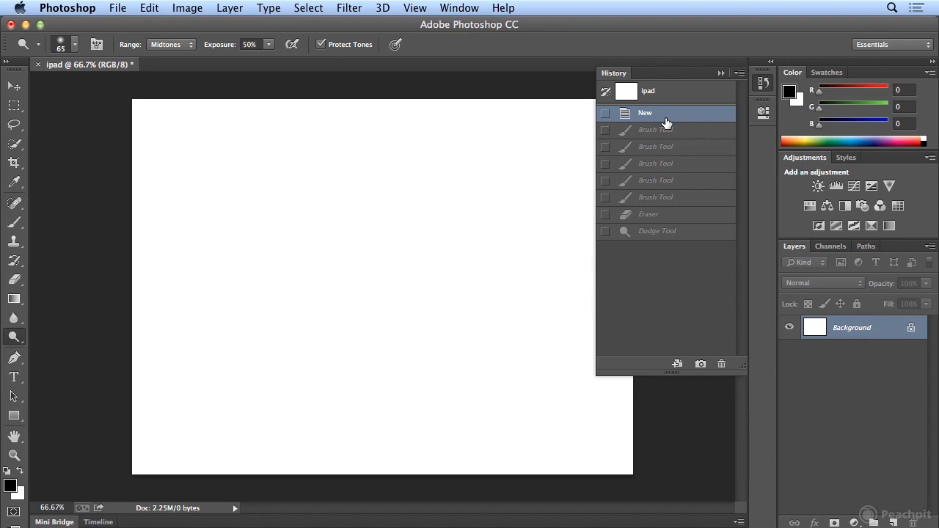
click(149, 8)
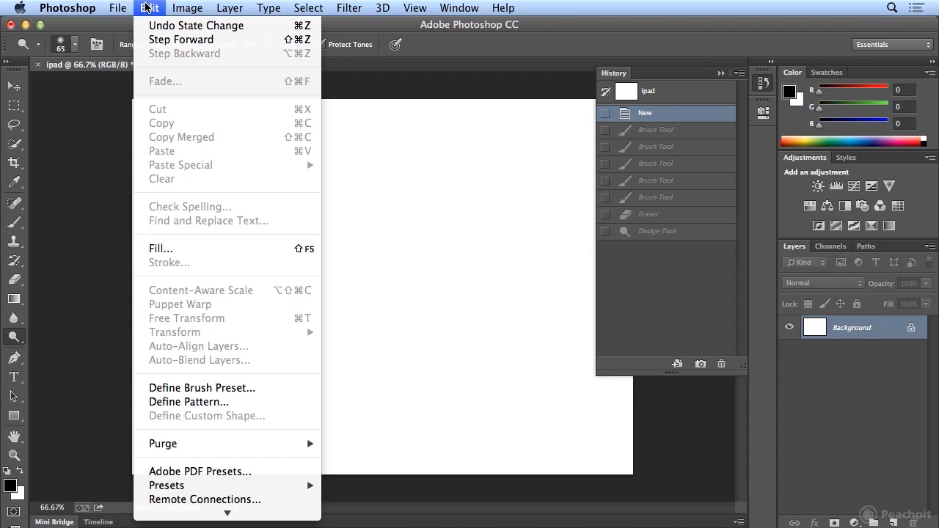
click(147, 7)
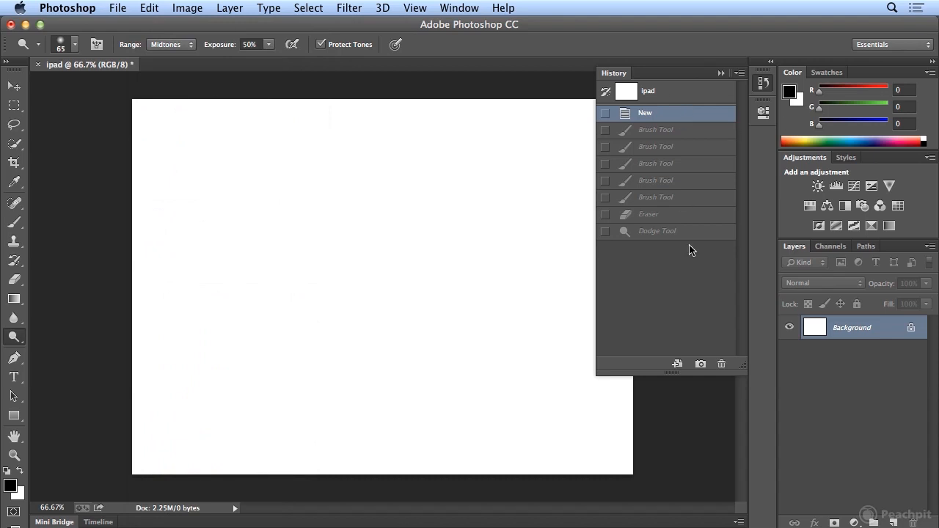
click(468, 7)
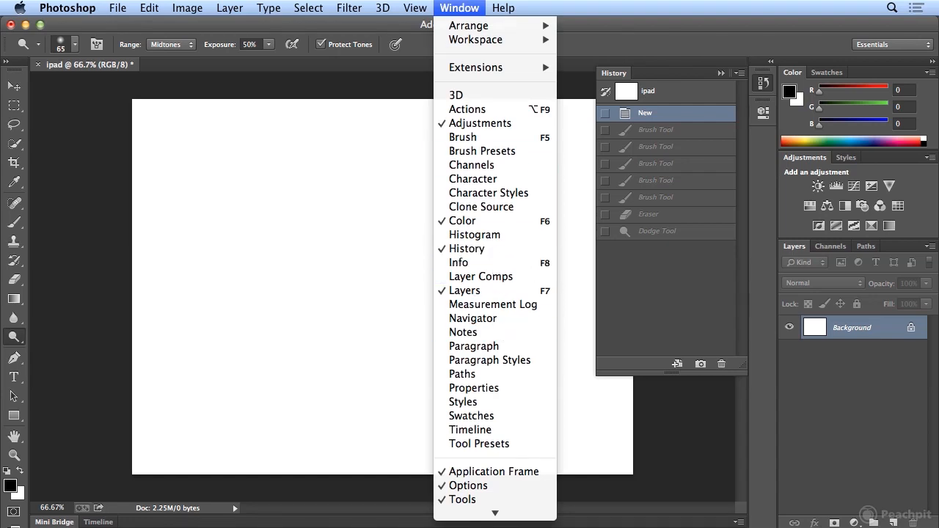
click(445, 7)
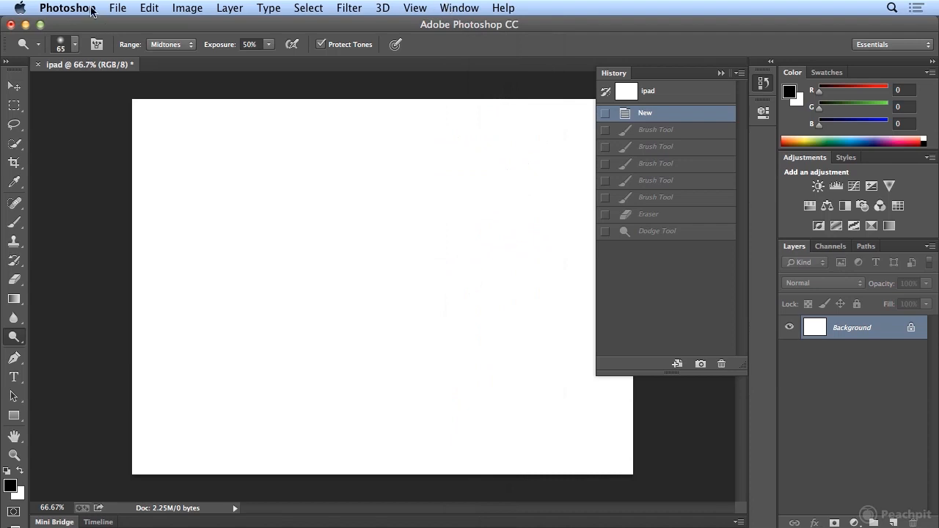
click(138, 9)
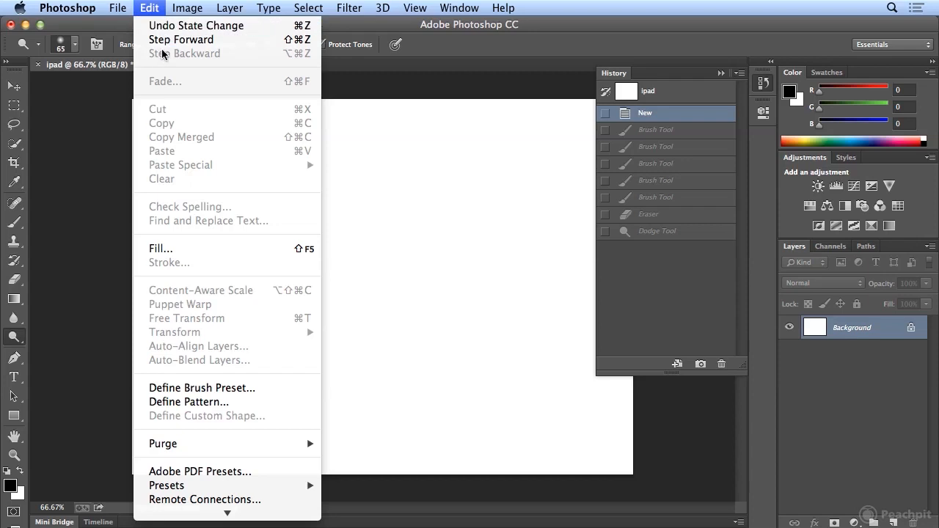
click(154, 10)
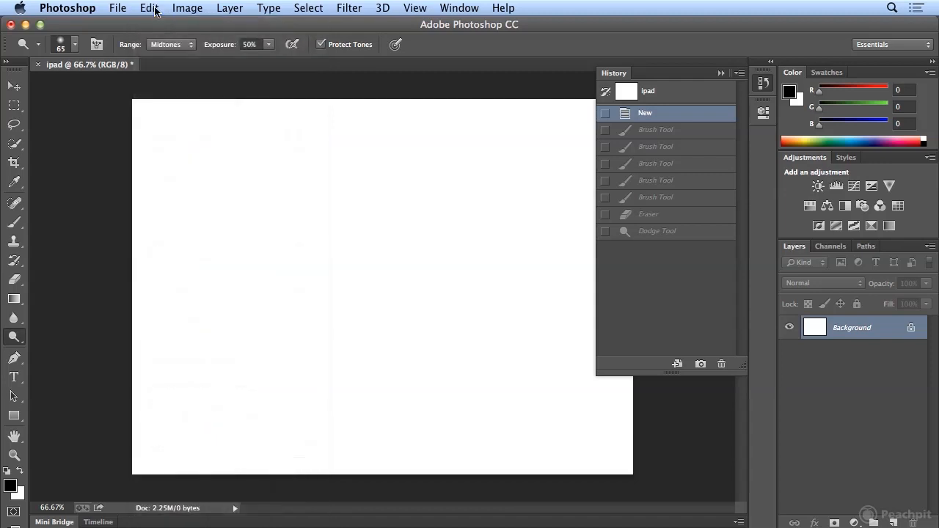